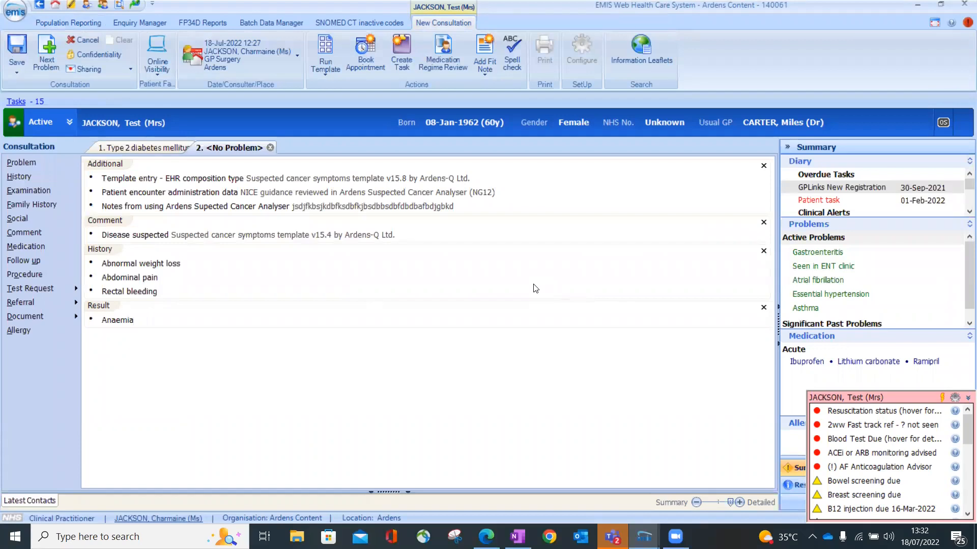
# - Cancel the current consultation without saving it and start a new, empty consultation for the same patient
pyautogui.click(93, 45)
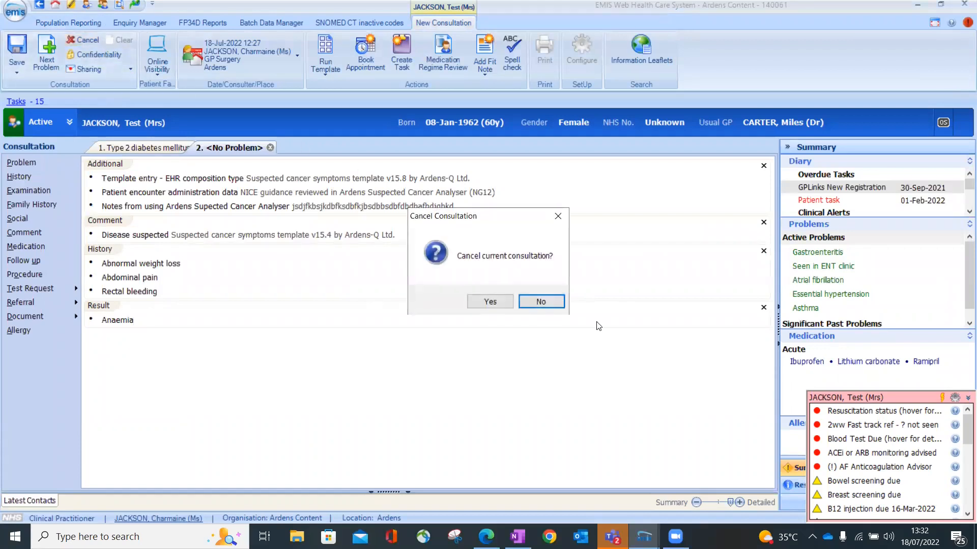
pyautogui.click(477, 301)
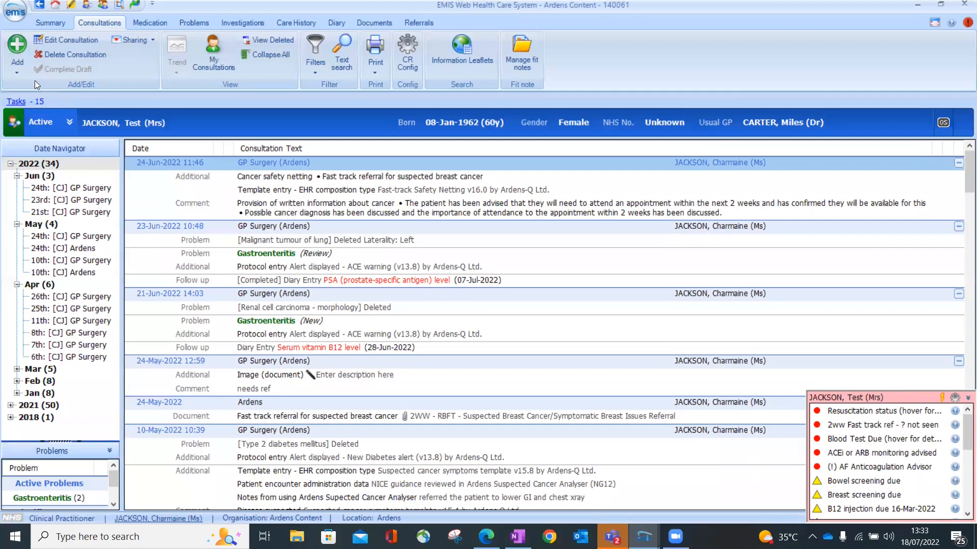
pyautogui.click(20, 49)
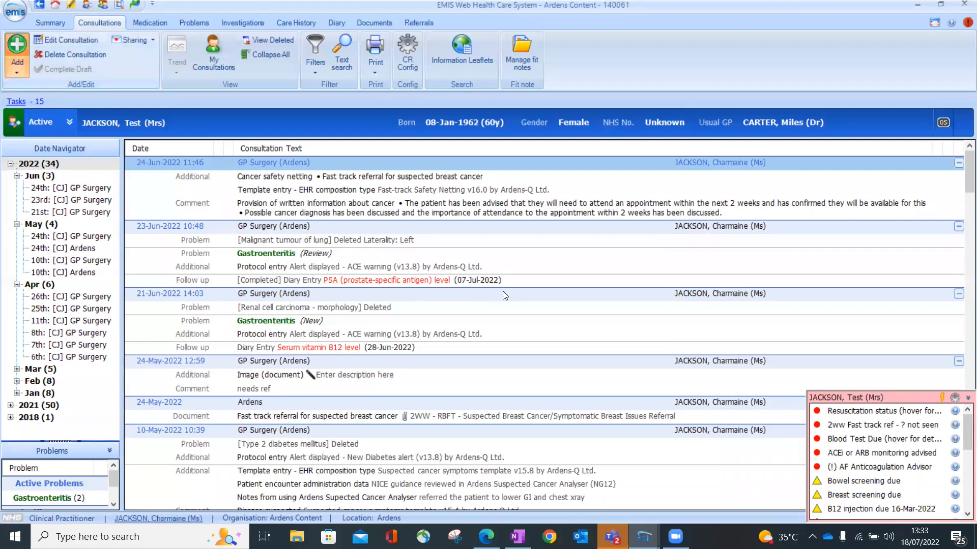
pyautogui.click(543, 289)
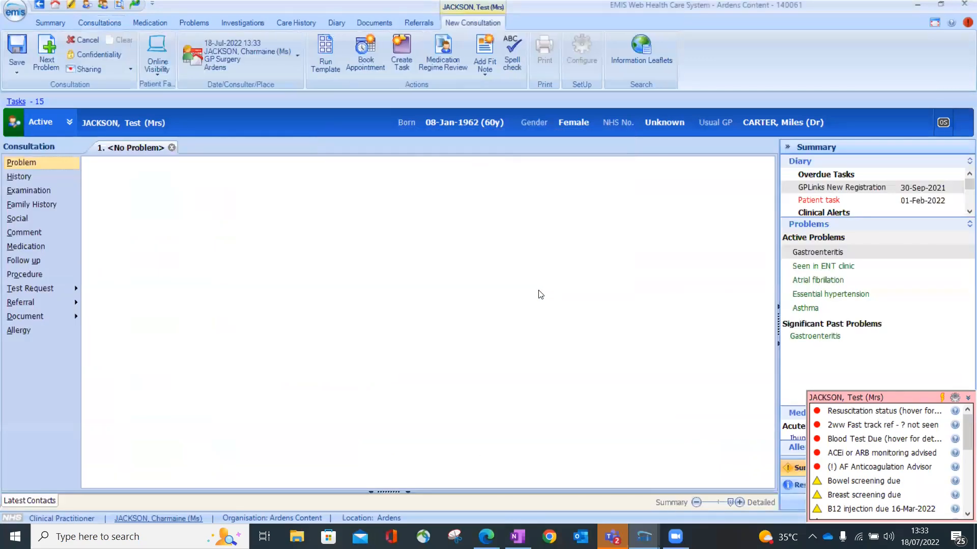
# - Open the template picker for the consultation and enter "clinical diagram" as the search term
pyautogui.click(328, 47)
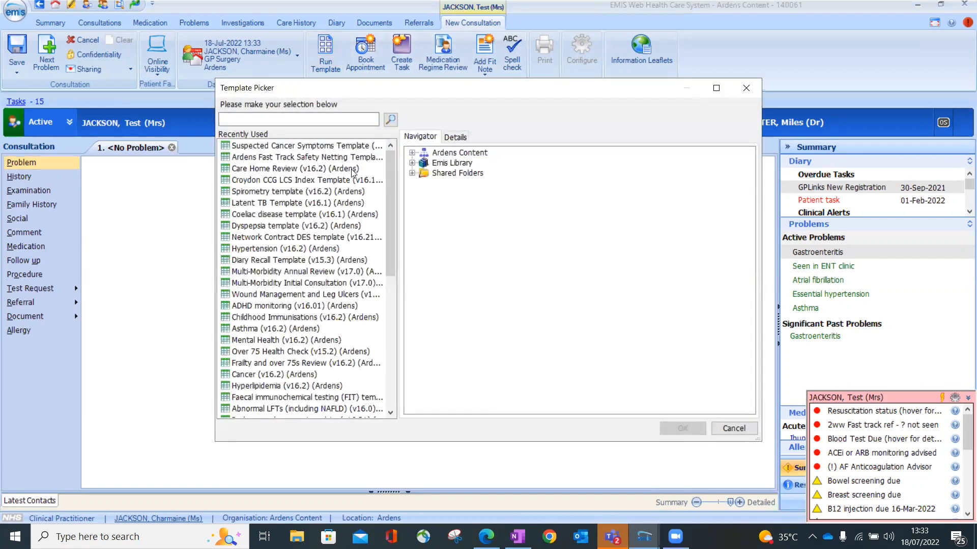
pyautogui.moveTo(384, 177); pyautogui.dragTo(382, 313)
pyautogui.moveTo(386, 197); pyautogui.dragTo(392, 141)
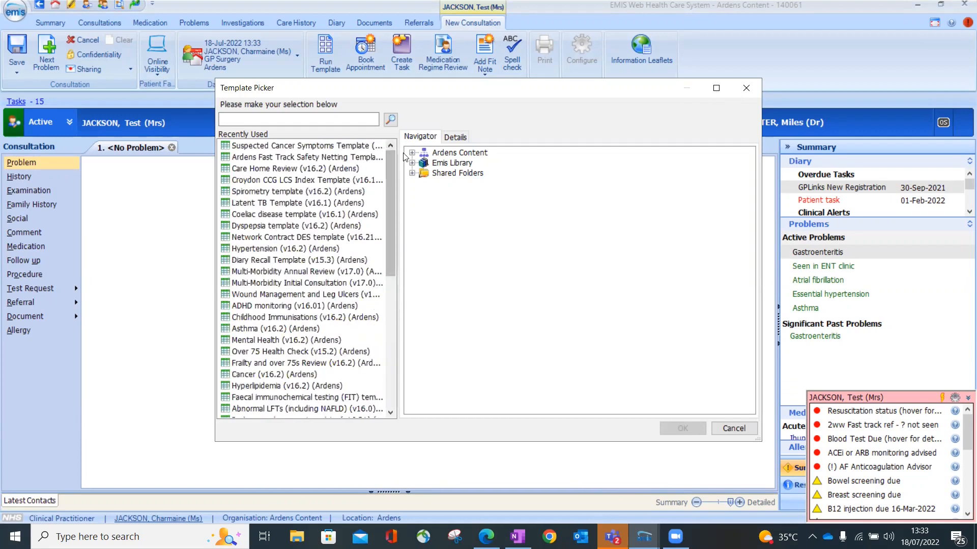
pyautogui.click(329, 123)
pyautogui.write('clinical diagram')
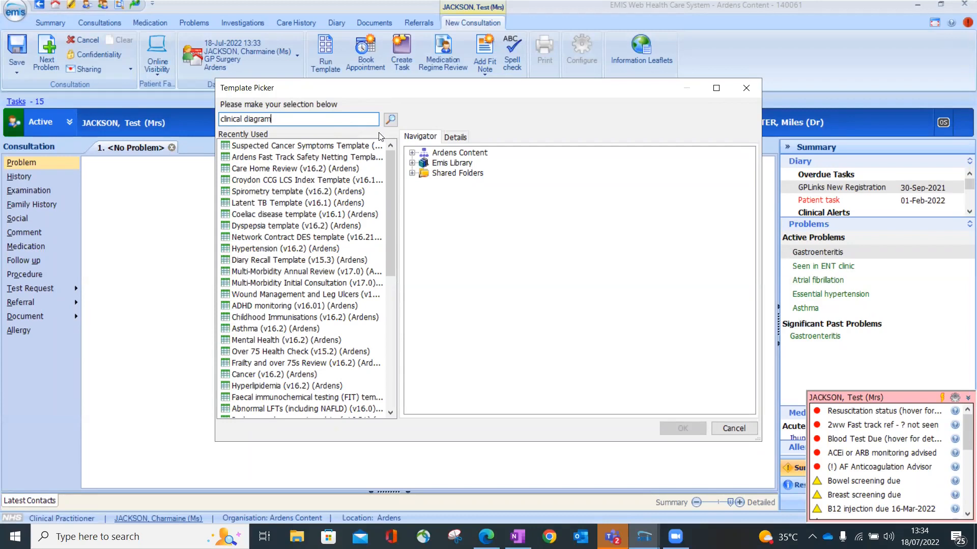
# - Run the Clinical Diagram (v10.0) template from the Administrative (clinical) folder of the Ardens LIVE Toolset's Consultation Templates
pyautogui.click(412, 153)
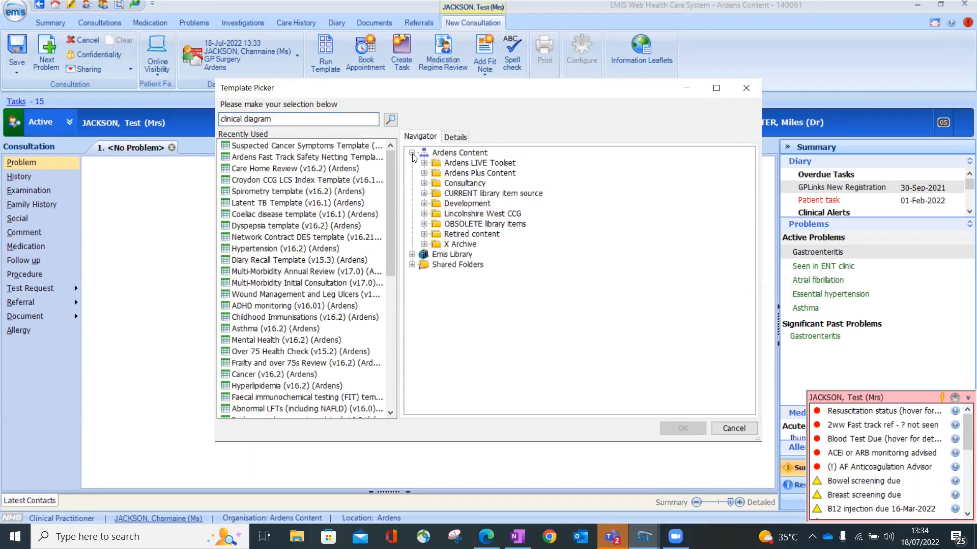
pyautogui.click(424, 163)
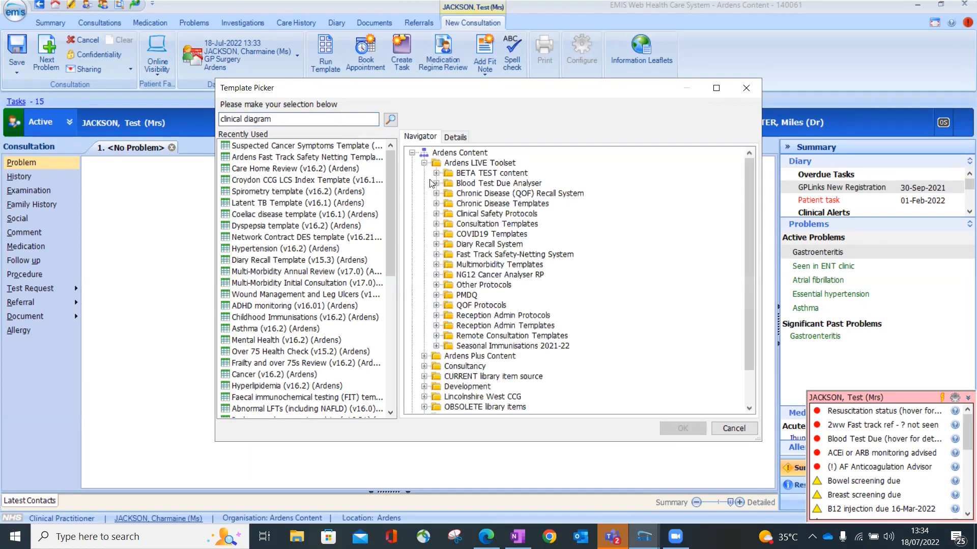
pyautogui.click(436, 224)
pyautogui.scroll(1, 440, 201)
pyautogui.scroll(2, 440, 200)
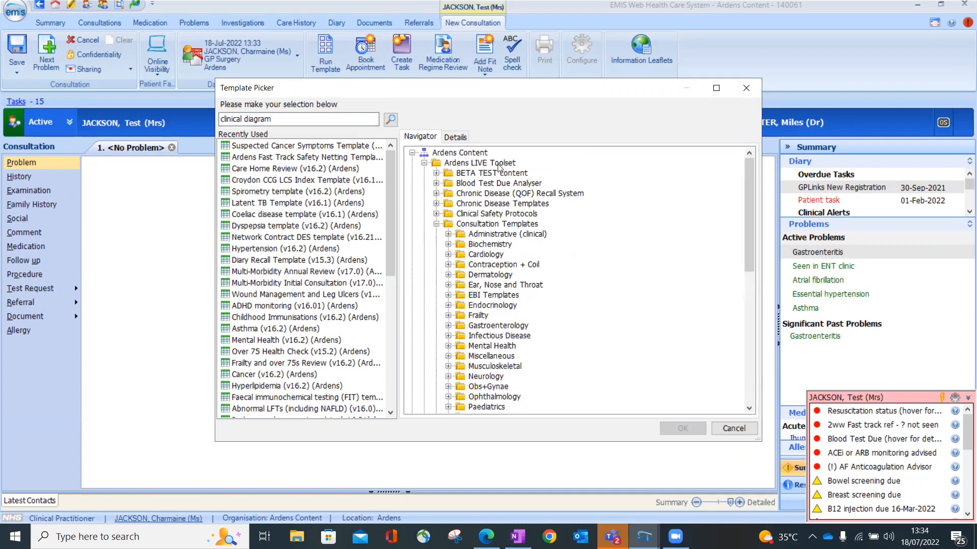
pyautogui.doubleClick(491, 234)
pyautogui.click(509, 275)
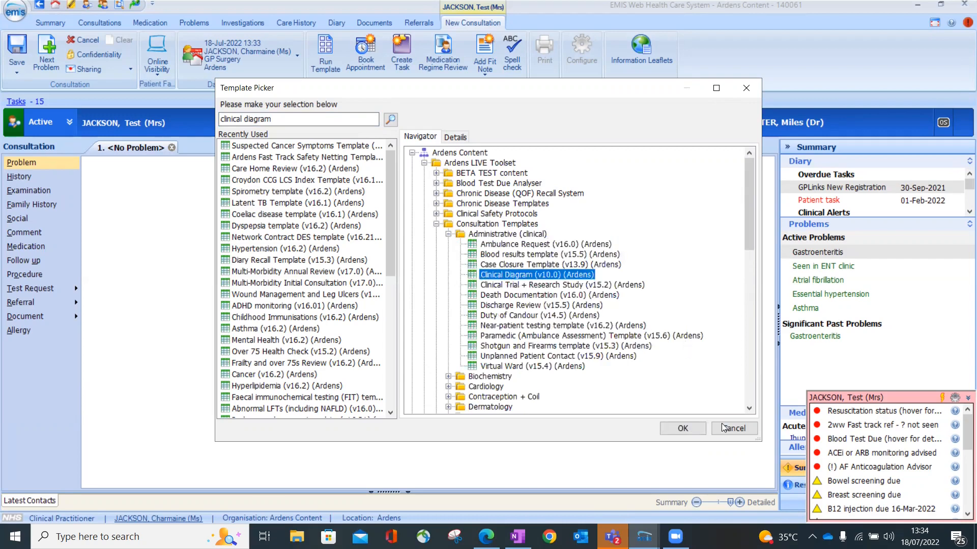
pyautogui.click(683, 429)
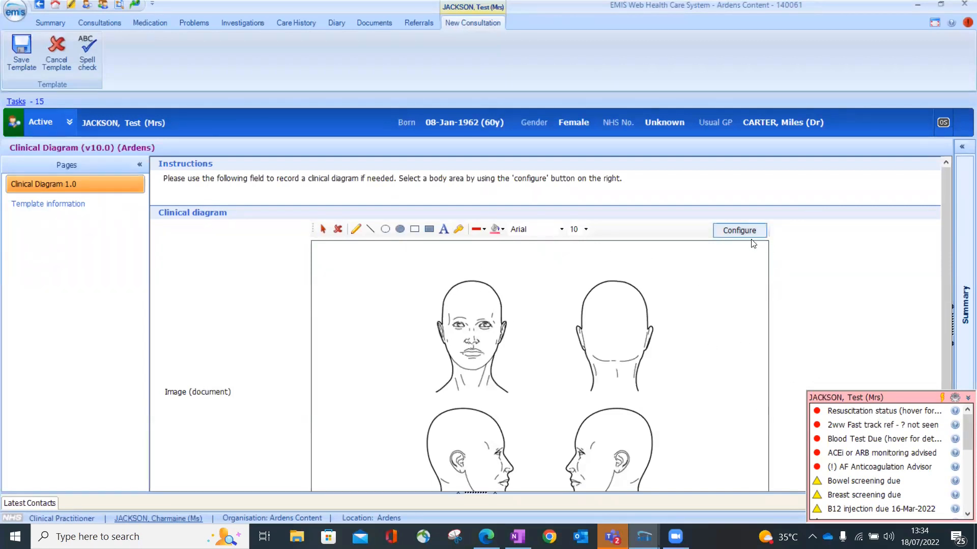
# - Configure the clinical diagram to use the Breasts image
pyautogui.click(725, 230)
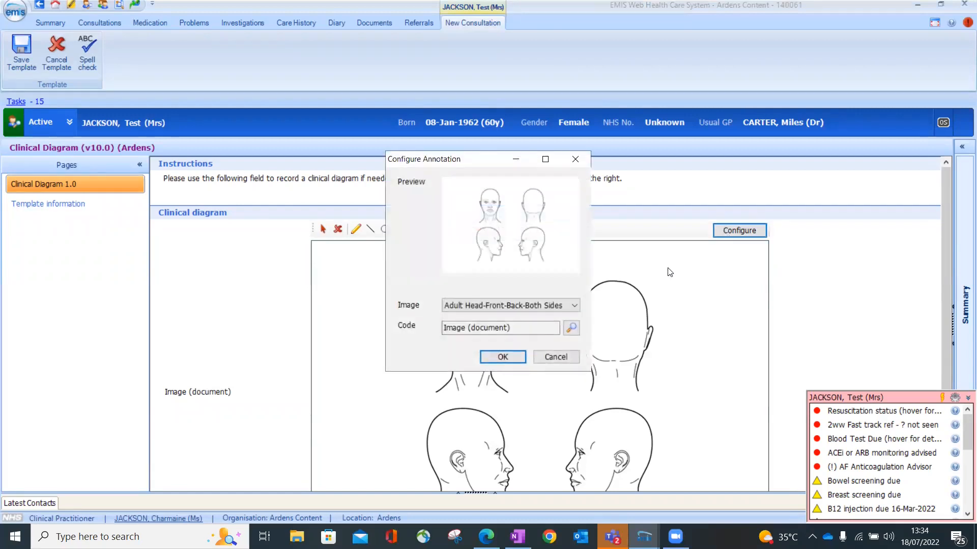
pyautogui.click(575, 306)
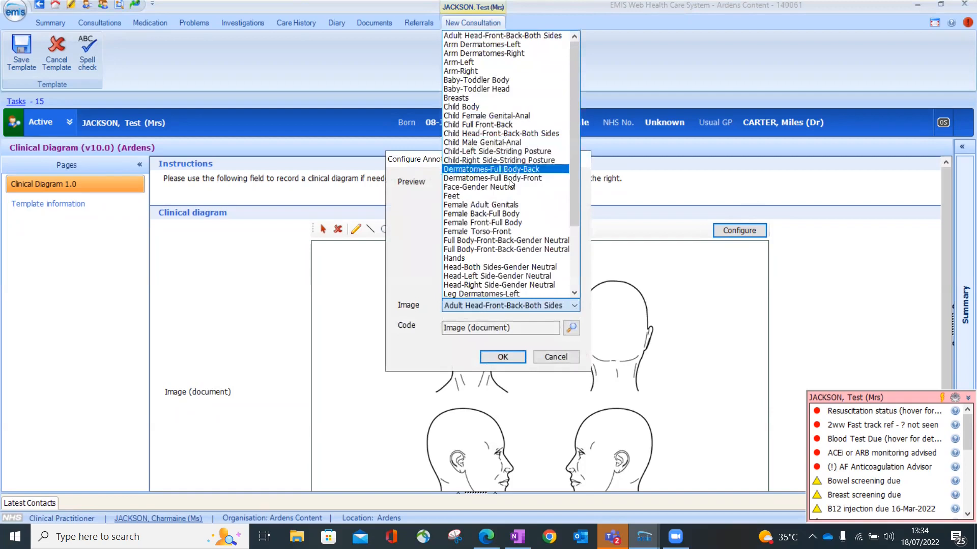
pyautogui.click(513, 97)
pyautogui.click(502, 357)
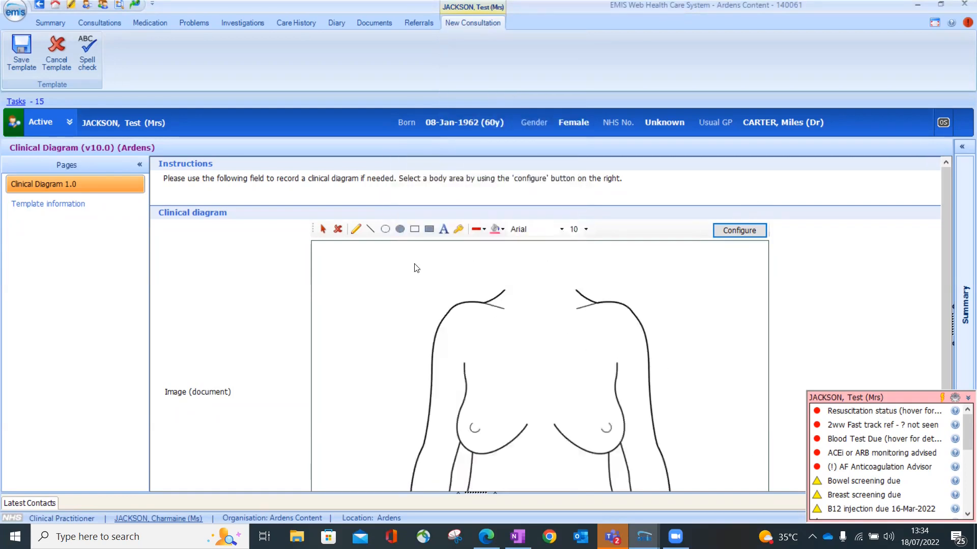
# - Draw a small unfilled ellipse just above the nipple of the patient's right breast on the diagram
pyautogui.click(385, 229)
pyautogui.scroll(-2, 480, 400)
pyautogui.moveTo(478, 317); pyautogui.dragTo(492, 327)
pyautogui.scroll(2, 400, 330)
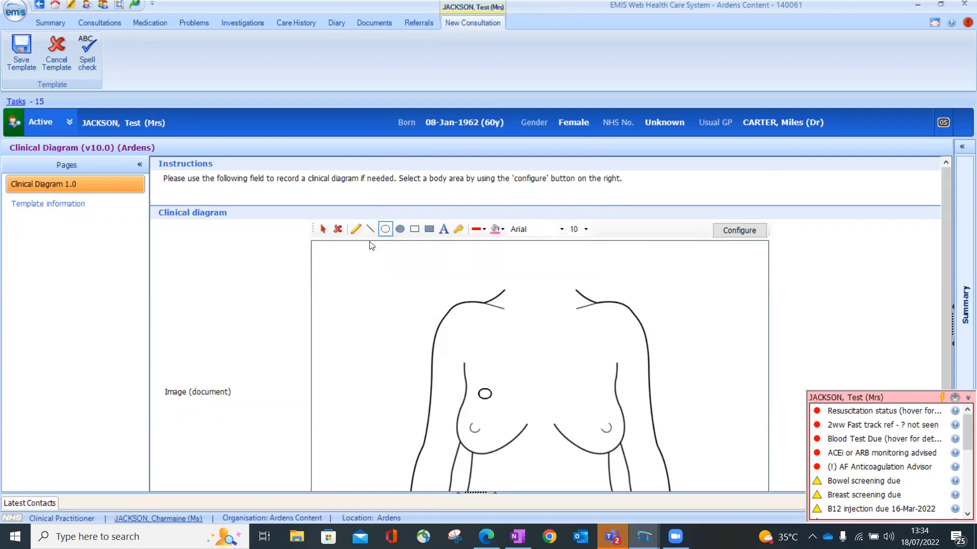
# - Draw a freehand arrow from outside the body to the ellipse, and save the diagram template into the consultation
pyautogui.click(356, 229)
pyautogui.moveTo(360, 327)
pyautogui.mouseDown()
pyautogui.moveTo(466, 402)
pyautogui.moveTo(475, 368)
pyautogui.mouseUp()
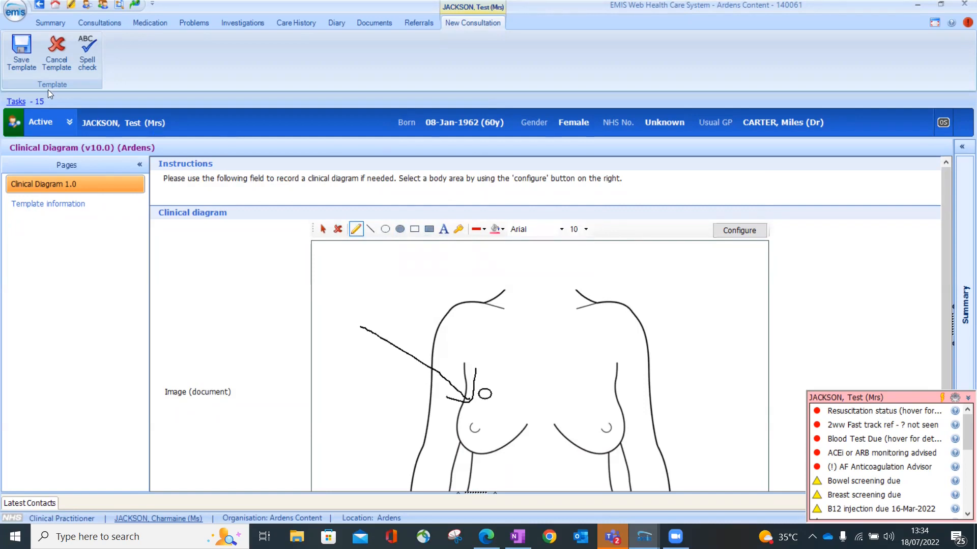
pyautogui.click(22, 54)
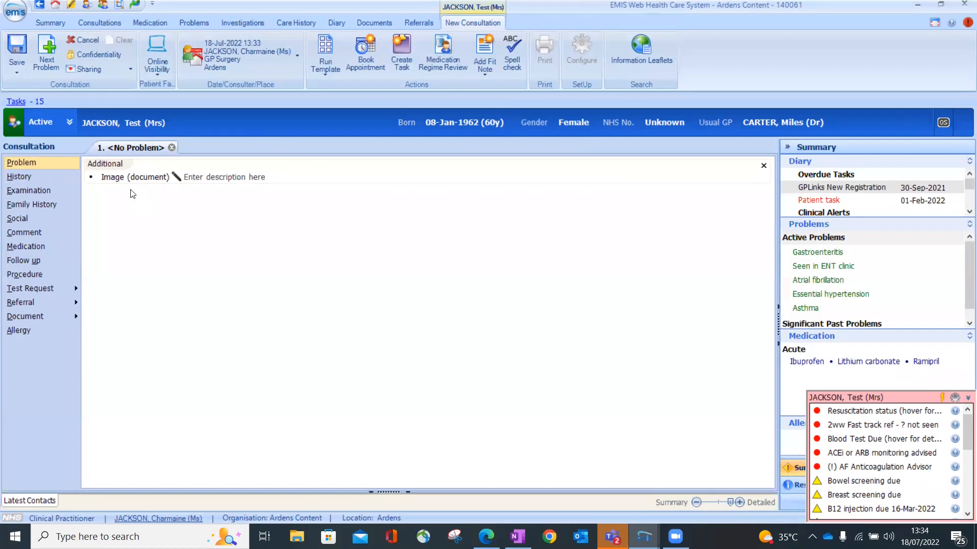
# - Add the comment "needs referral" to the consultation and save the consultation
pyautogui.click(50, 231)
pyautogui.moveTo(816, 440)
pyautogui.write('needs ref')
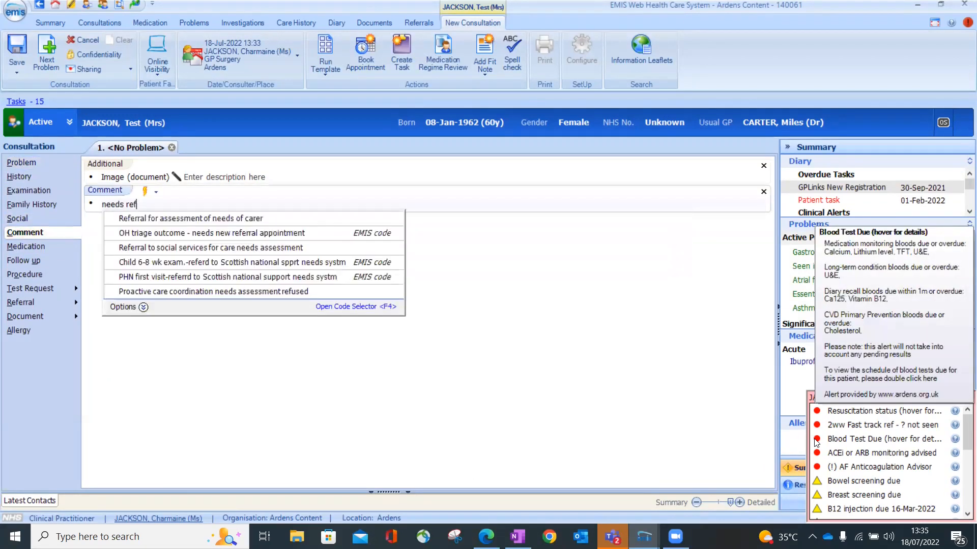
pyautogui.write('erall')
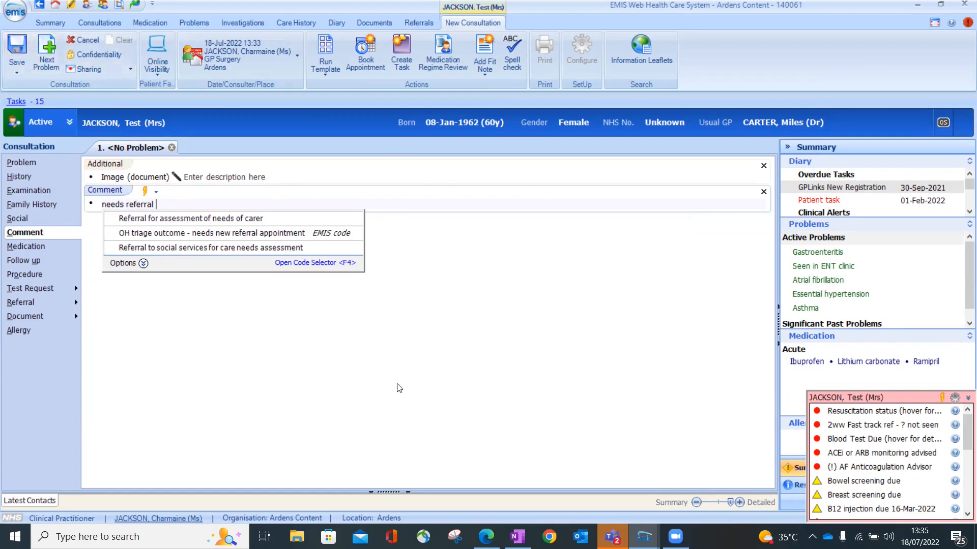
pyautogui.click(17, 45)
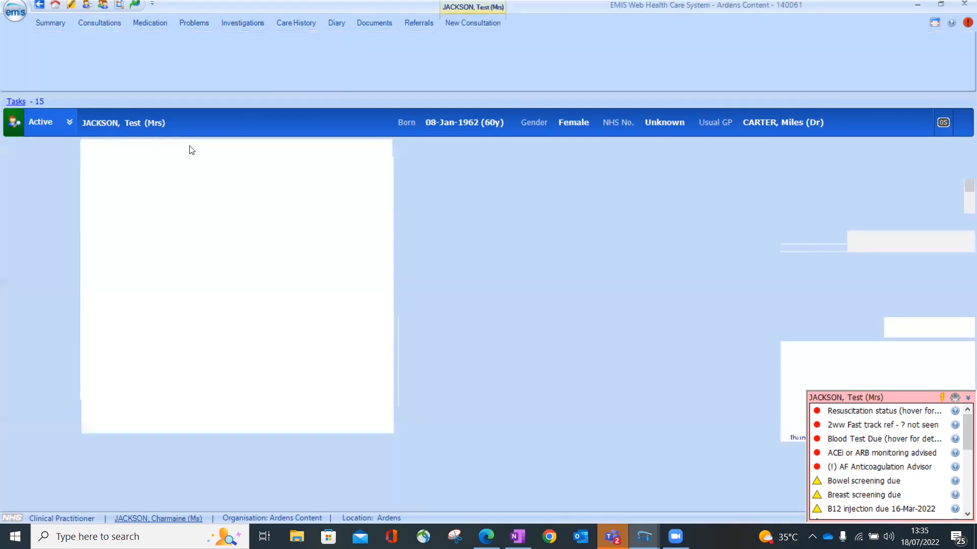
pyautogui.click(608, 288)
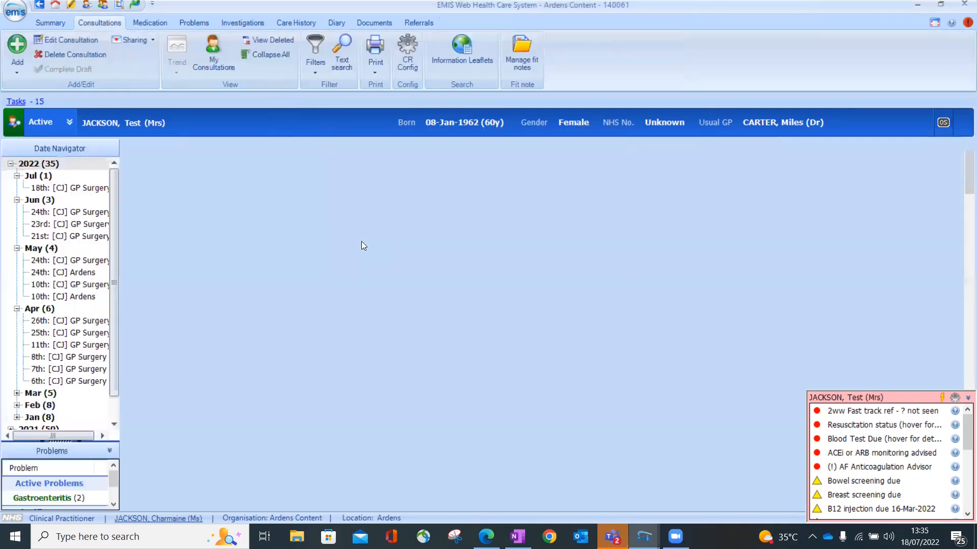
# - Create a new letter document for the patient and open the document template finder
pyautogui.click(20, 74)
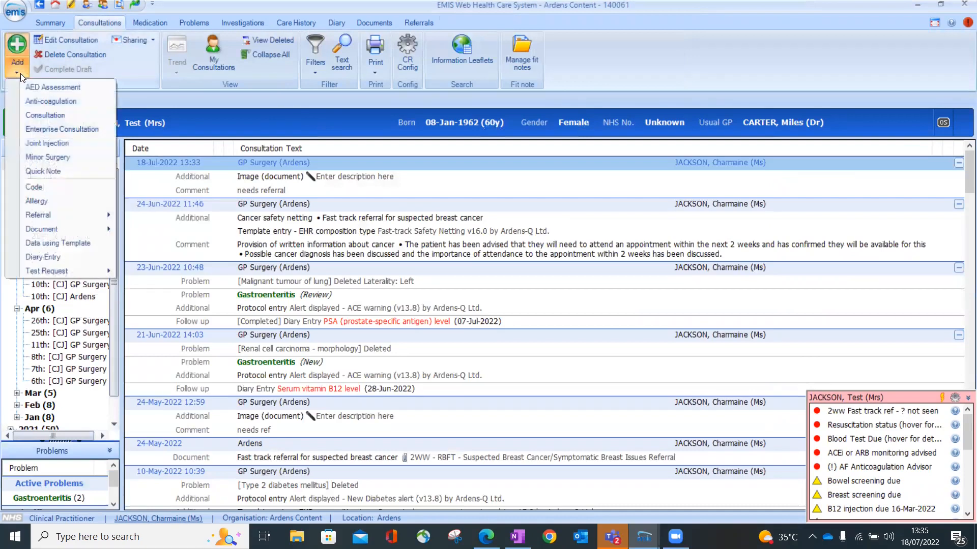
pyautogui.moveTo(94, 229)
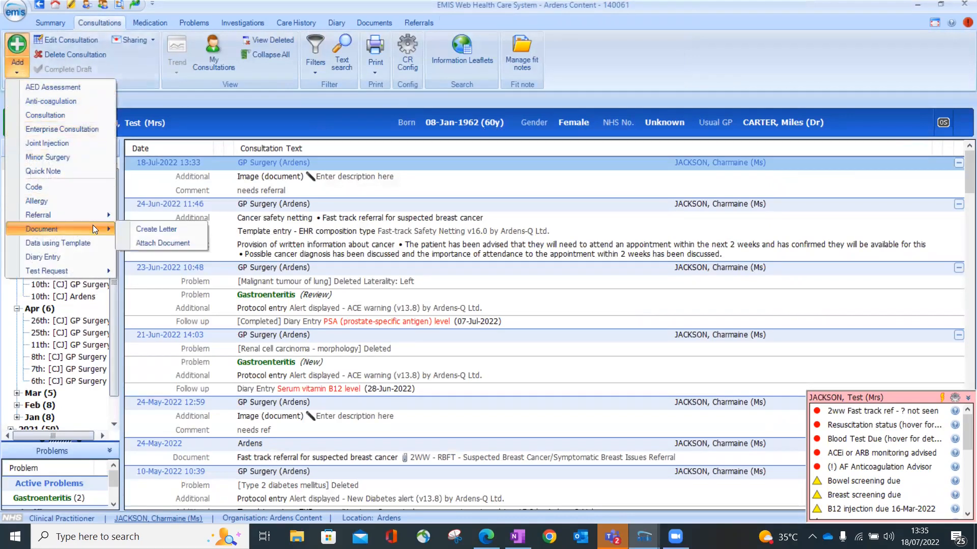
pyautogui.click(186, 229)
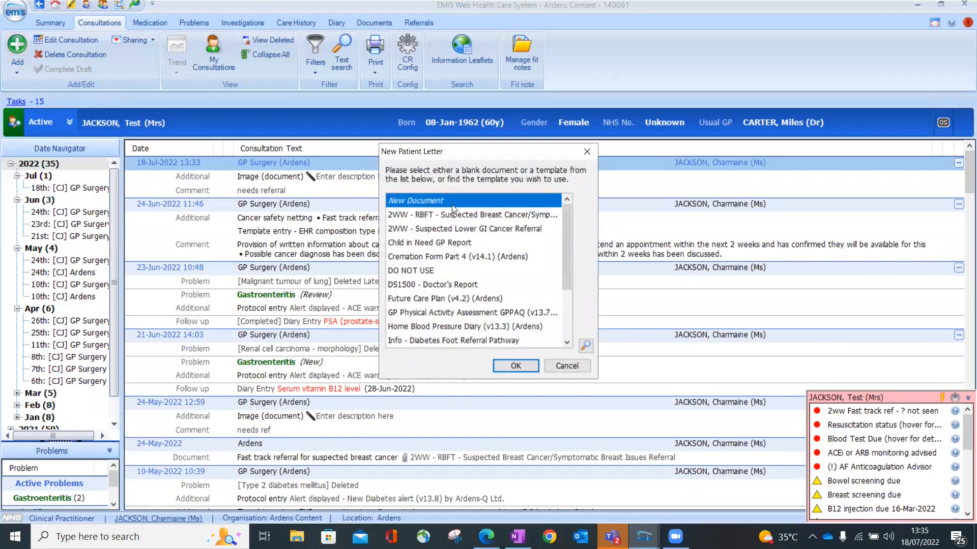
pyautogui.click(585, 346)
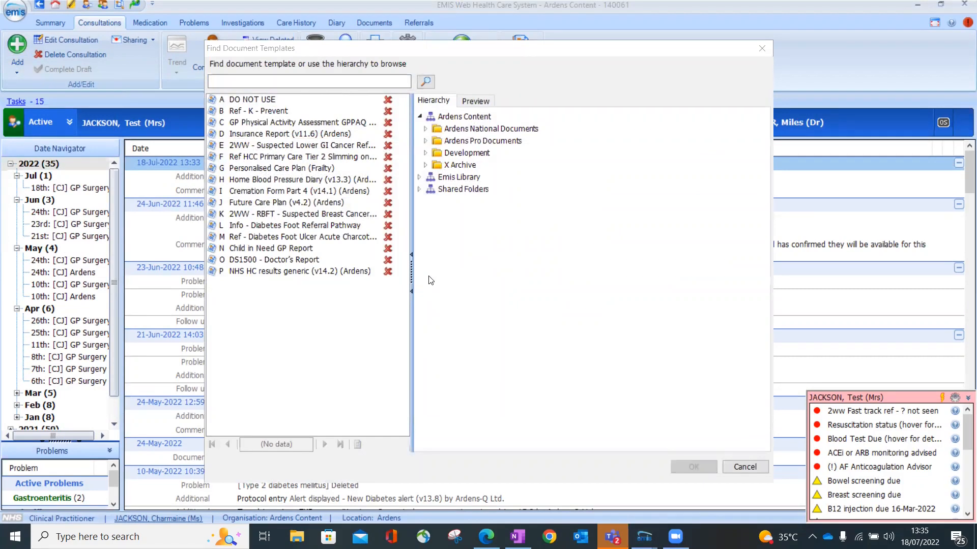
pyautogui.click(240, 82)
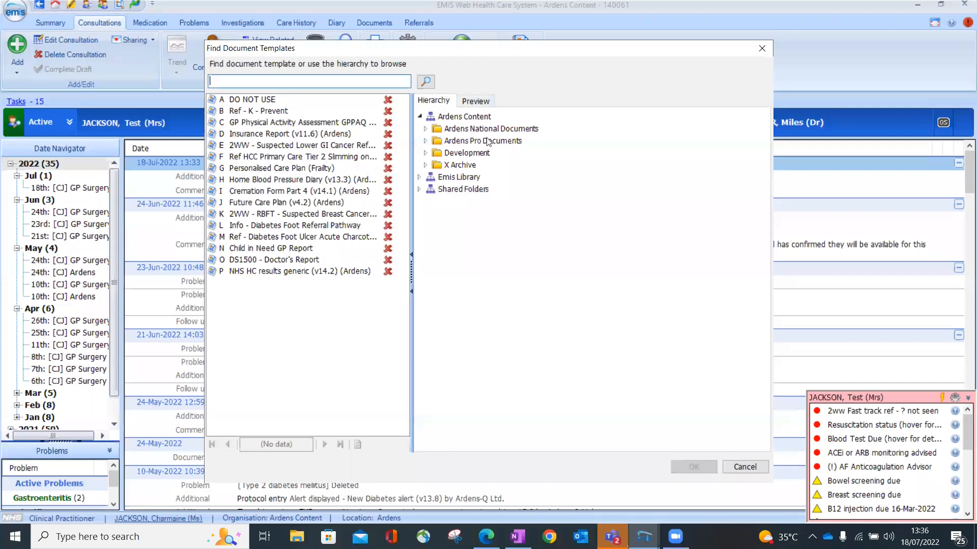
# - Select the "2WW - SSCA - Suspected Breast Cancer" template from Ardens Pro Documents, Sussex Wide, CCG Wide 20220713, 2WW Forms
pyautogui.click(425, 141)
pyautogui.scroll(-10, 467, 186)
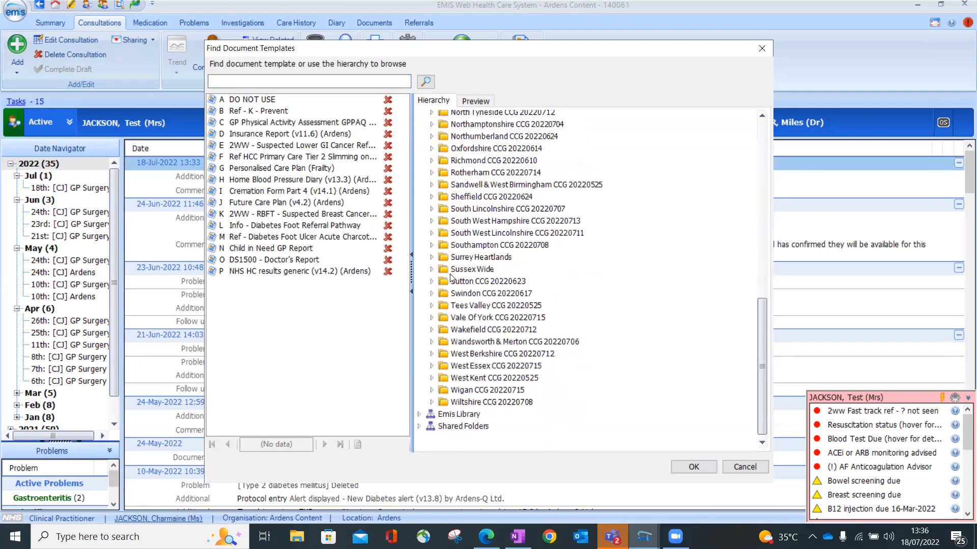
pyautogui.doubleClick(470, 270)
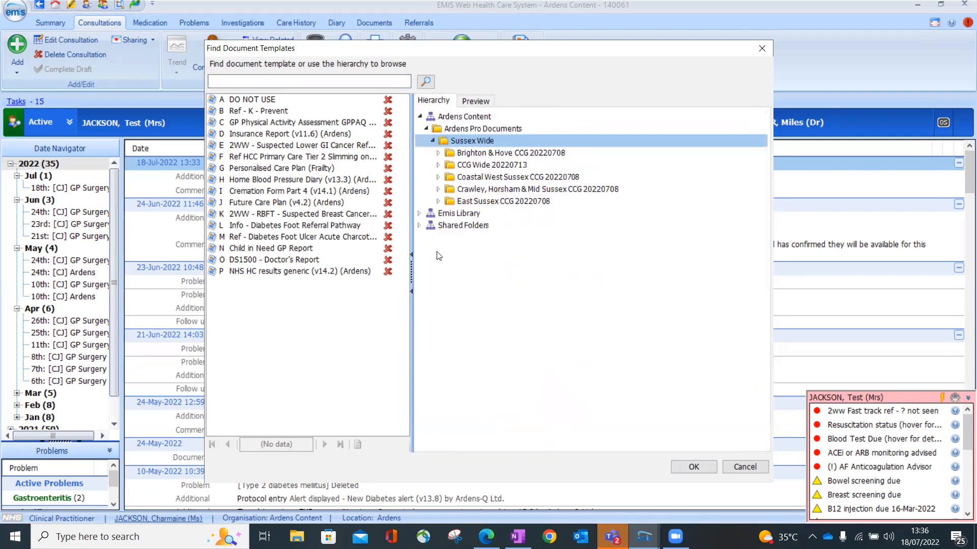
pyautogui.doubleClick(474, 166)
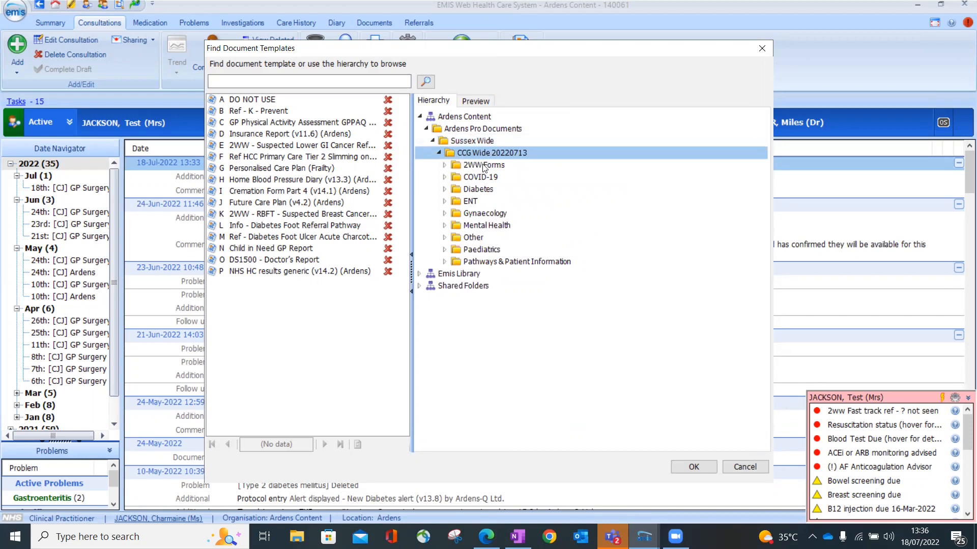
pyautogui.doubleClick(483, 167)
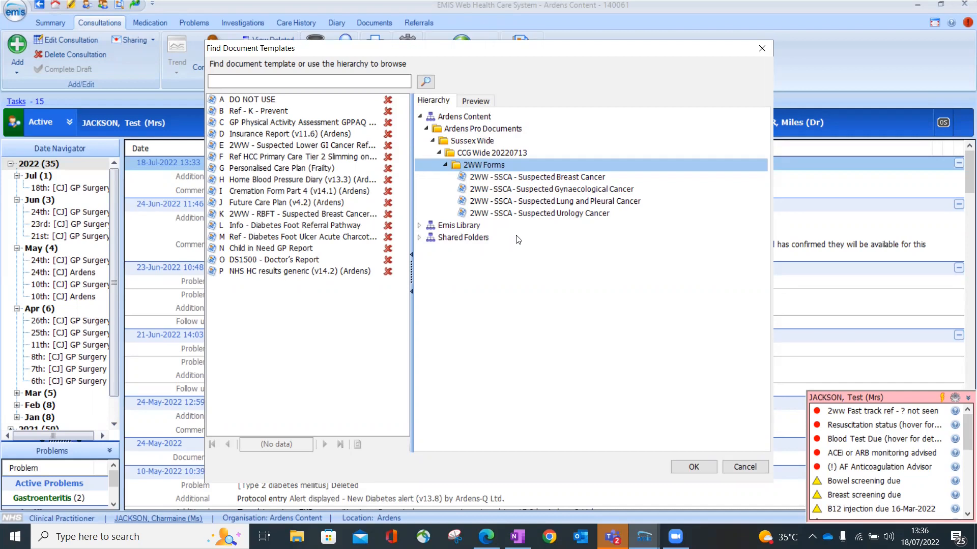
pyautogui.click(540, 178)
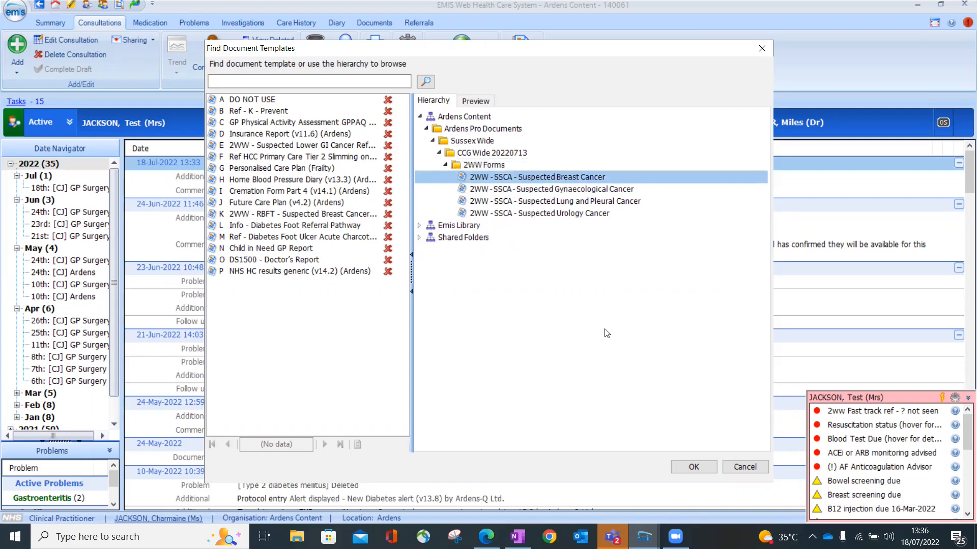
pyautogui.click(693, 466)
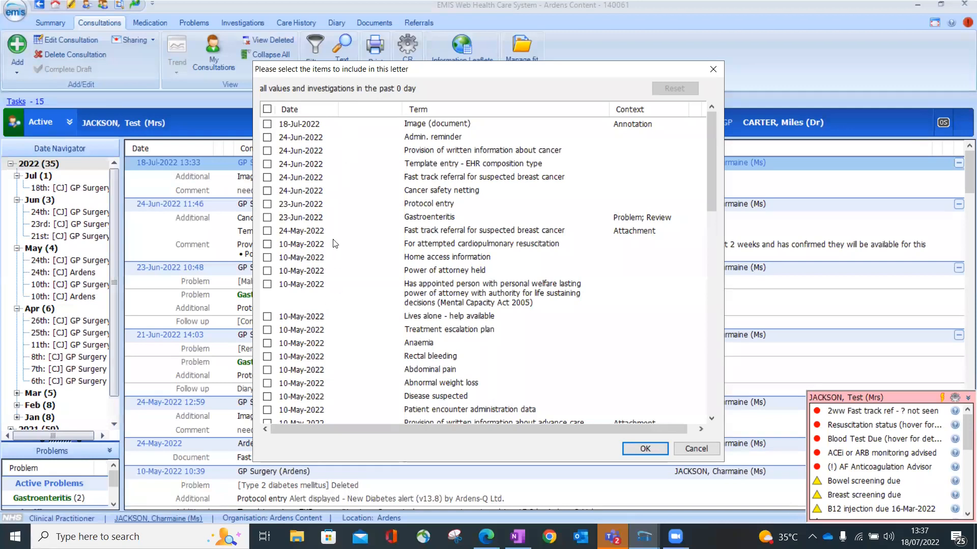
# - Set the letter contents to no investigations, all listed problems except "Seen in ENT clinic", and only the 18-Jul-2022 13:33 consultation
pyautogui.click(286, 232)
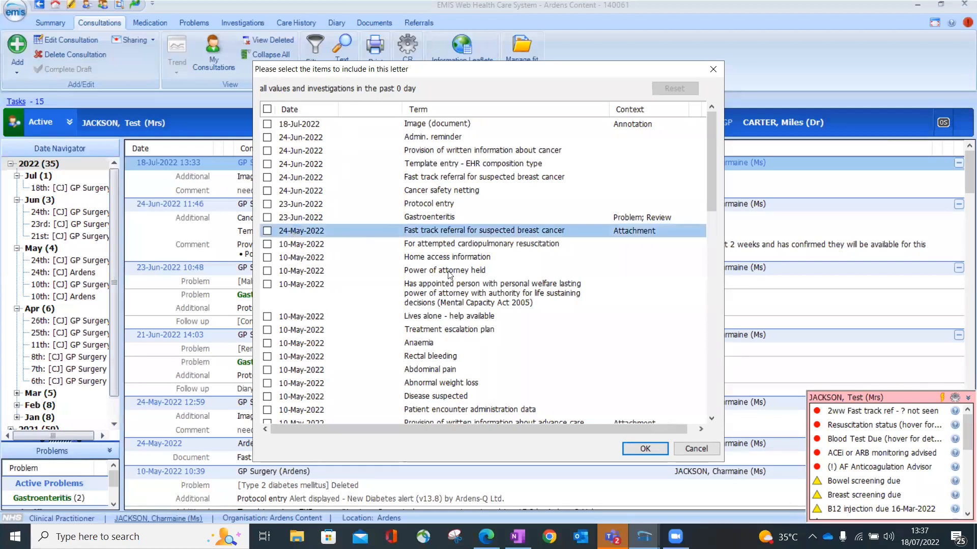
pyautogui.click(644, 449)
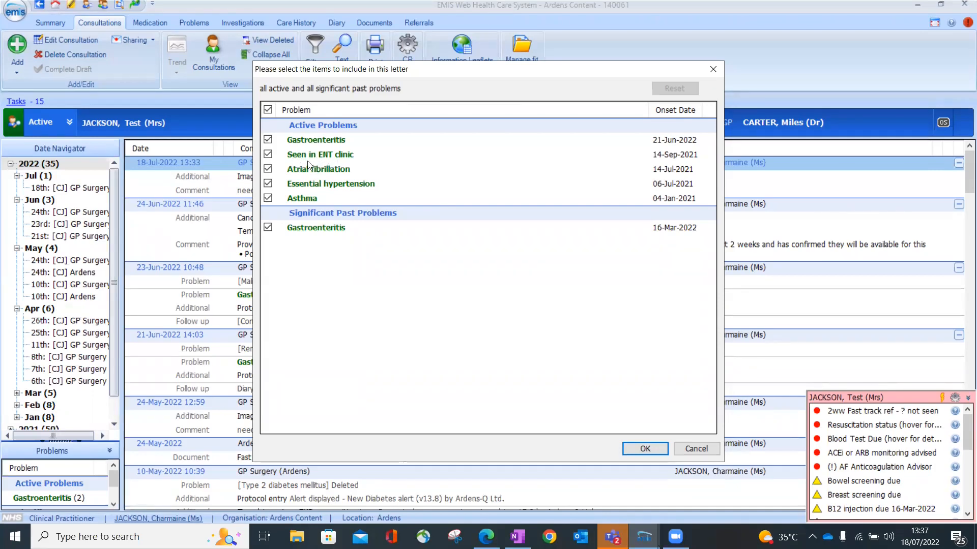
pyautogui.click(268, 154)
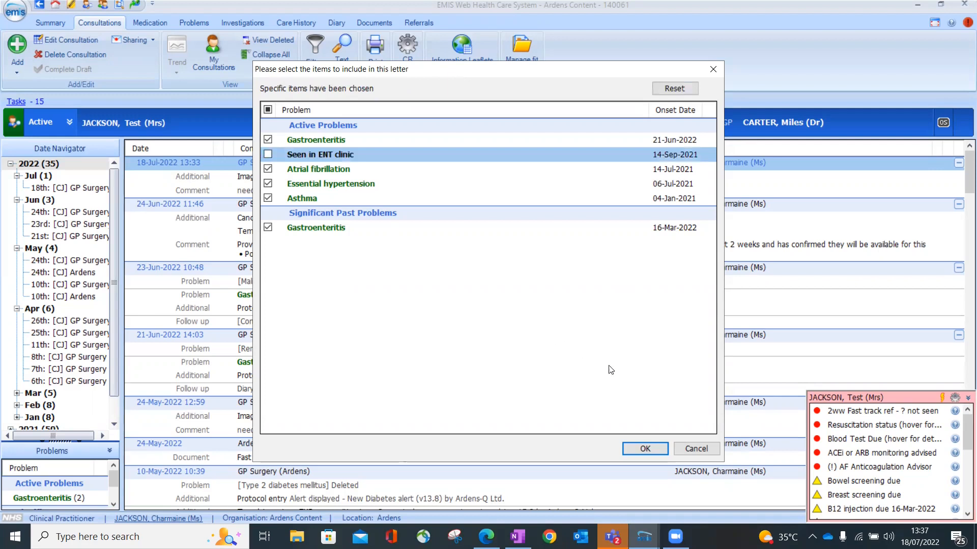
pyautogui.click(642, 448)
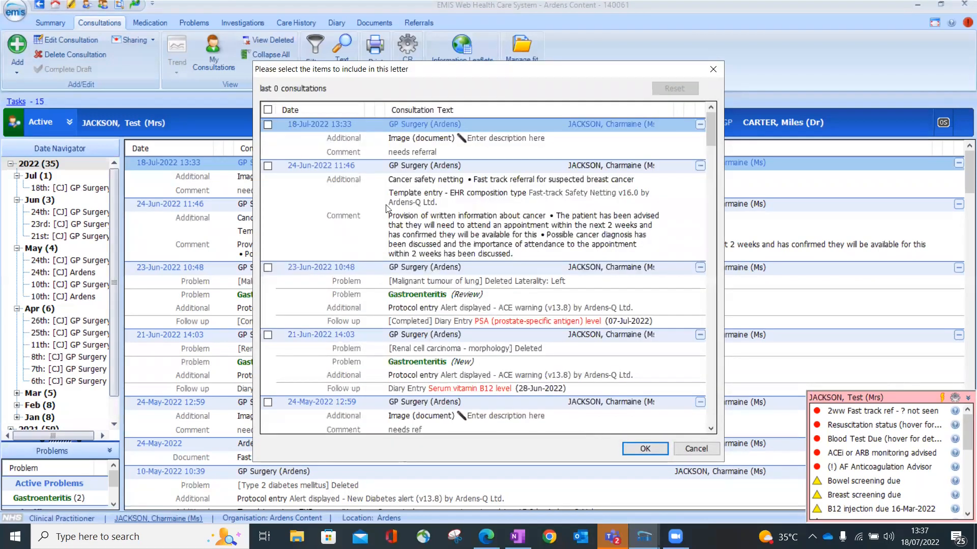
pyautogui.click(268, 125)
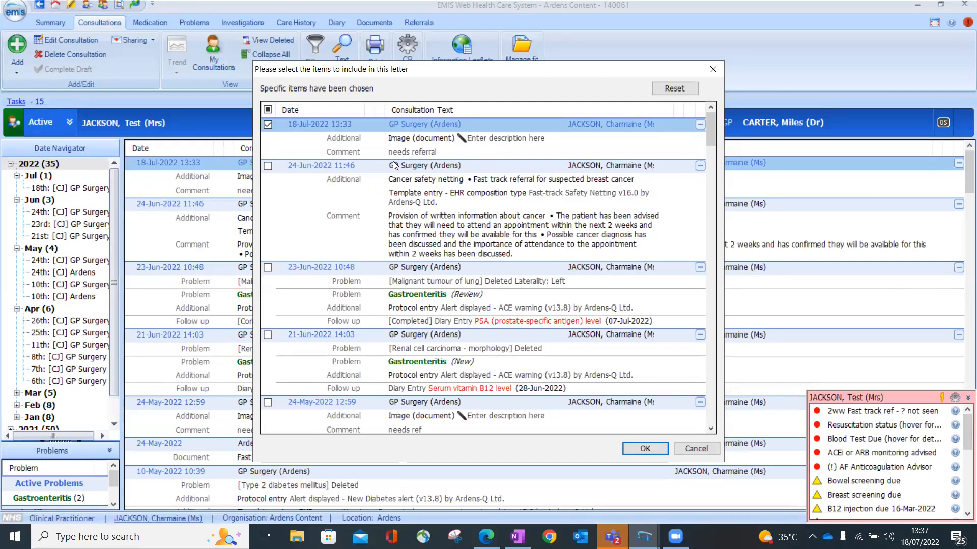
pyautogui.click(639, 448)
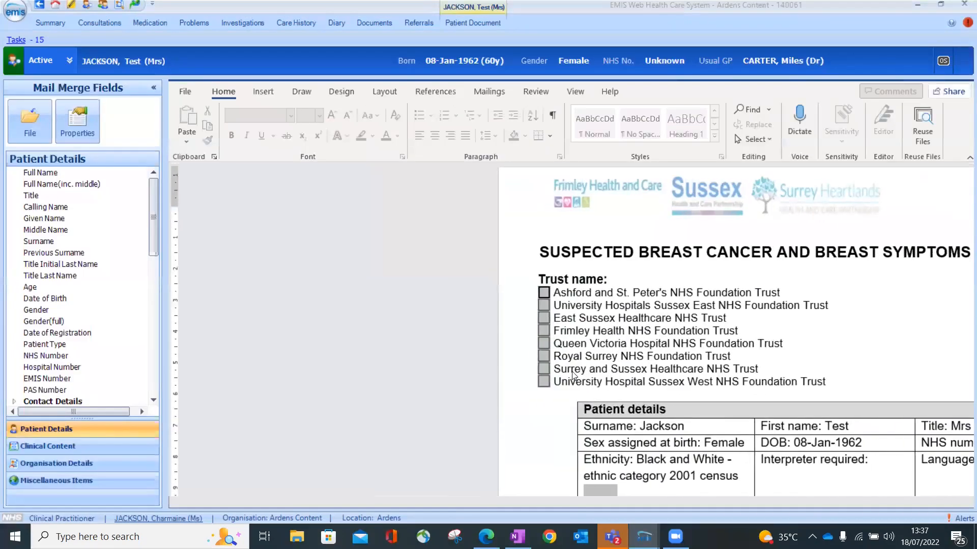
# - Enter "dfsdfsdfsd" in the form's Language field and mark the home telephone as the preferred contact
pyautogui.click(153, 88)
pyautogui.scroll(-4, 568, 280)
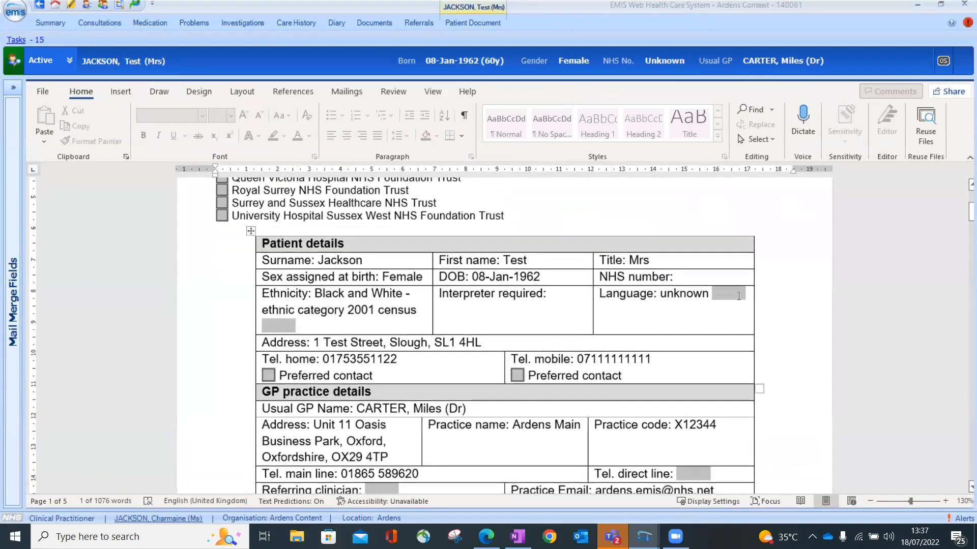
pyautogui.click(738, 295)
pyautogui.write('dfsdfsdfsd')
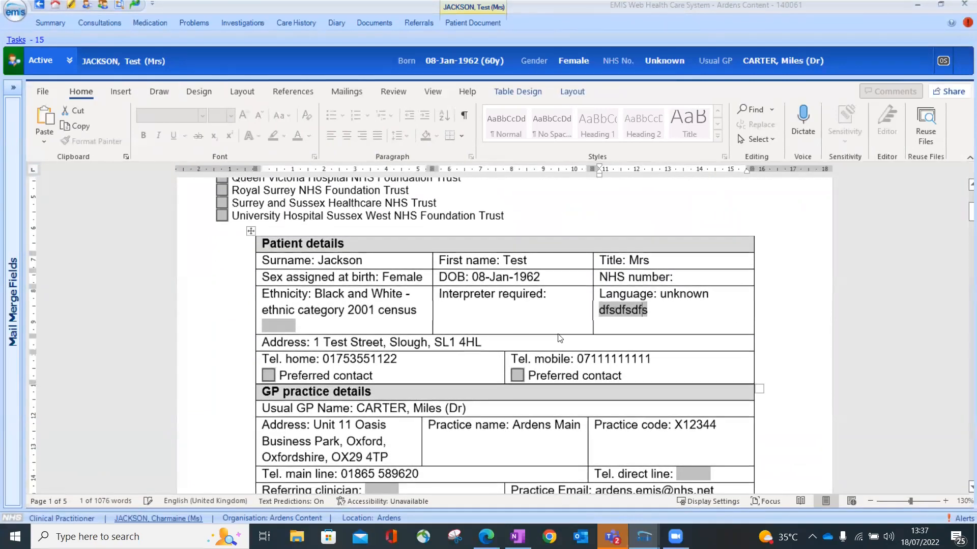
pyautogui.click(268, 375)
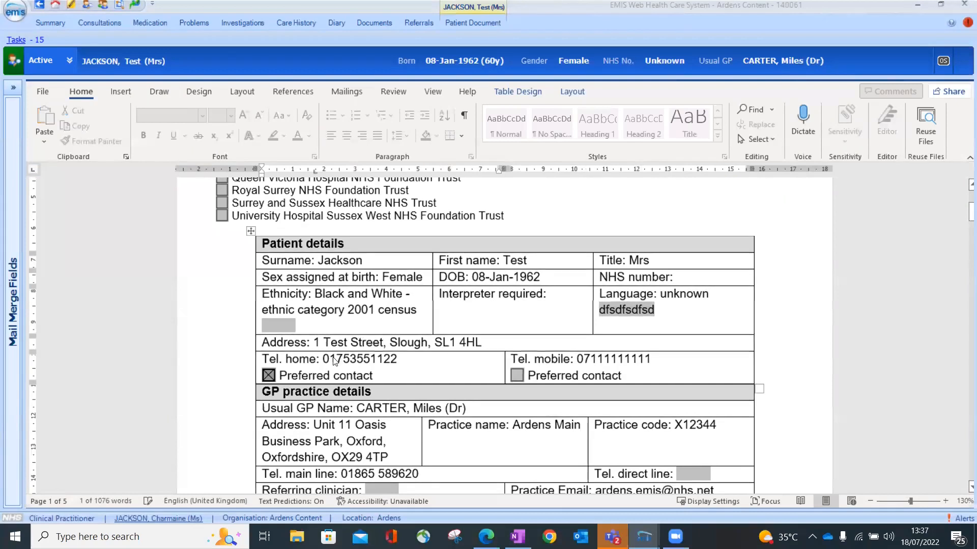
# - Review the rest of the referral form, including the symptom criteria, examination findings, annotated breast diagram, consultation comment and problem lists
pyautogui.scroll(-2, 361, 358)
pyautogui.scroll(-6, 361, 356)
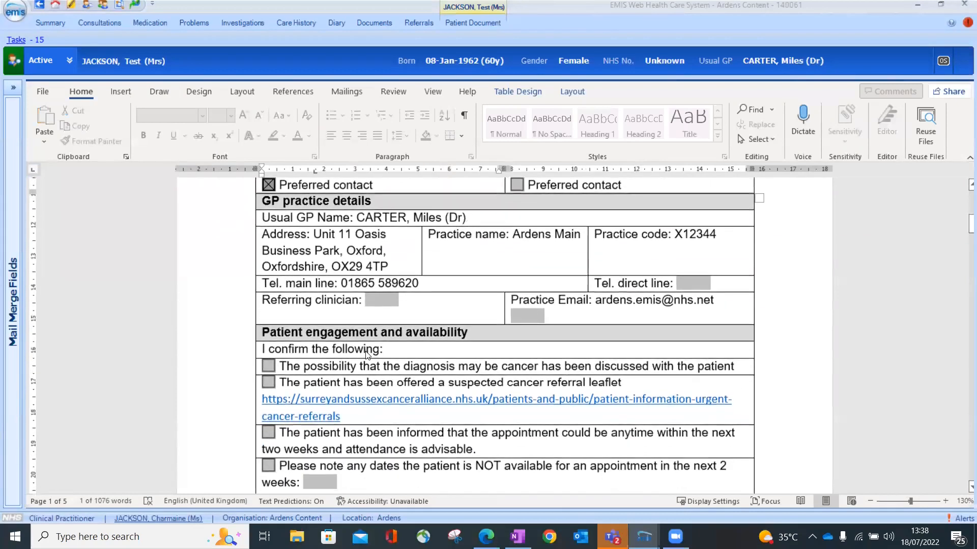
pyautogui.scroll(-15, 365, 355)
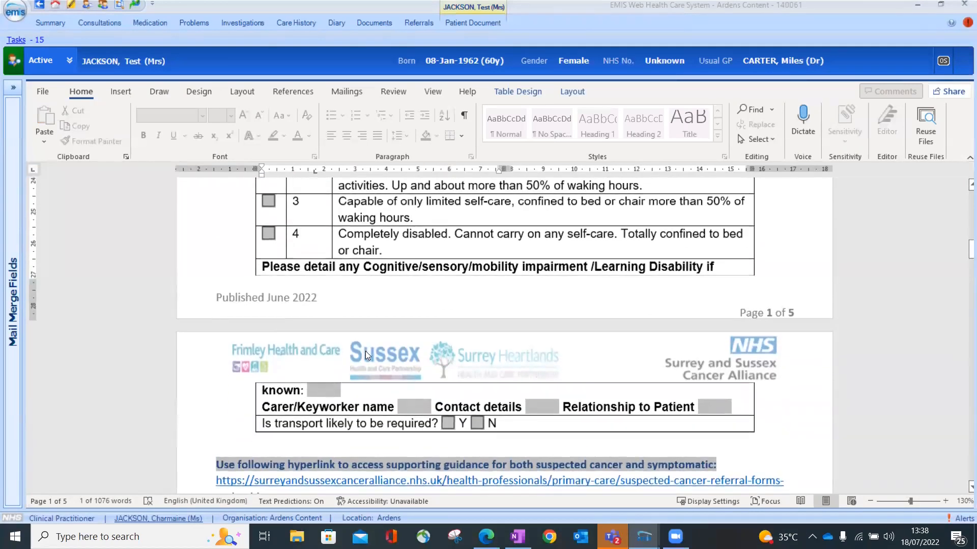
pyautogui.scroll(-15, 365, 354)
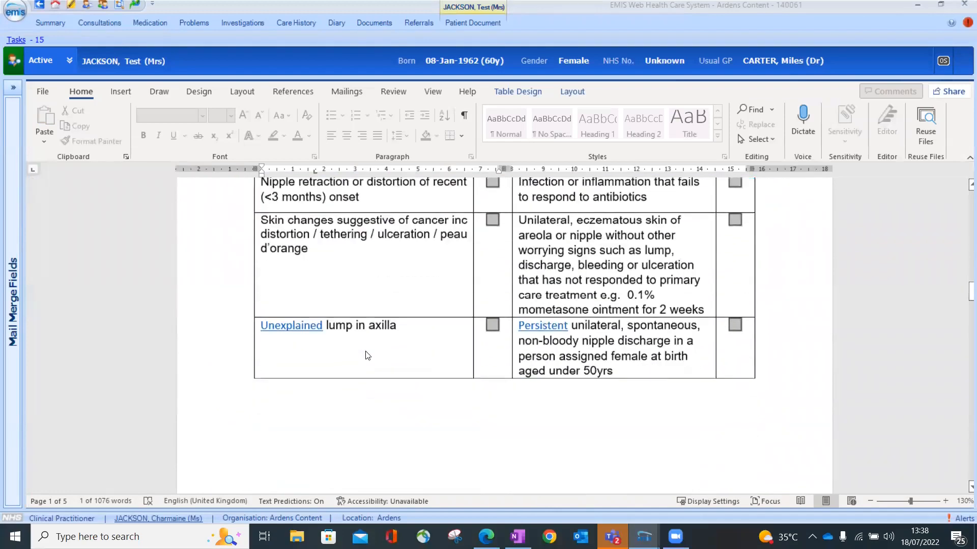
pyautogui.scroll(-20, 365, 355)
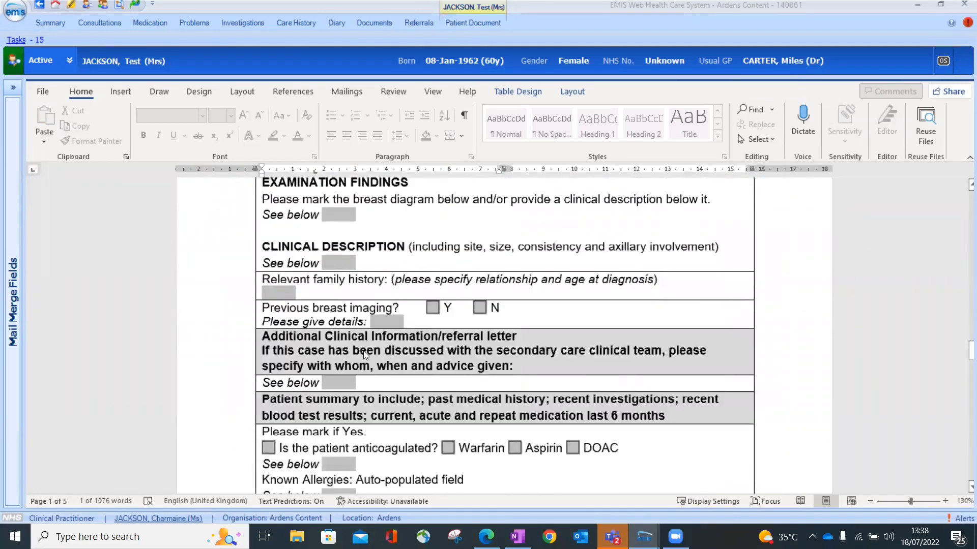
pyautogui.scroll(-5, 365, 355)
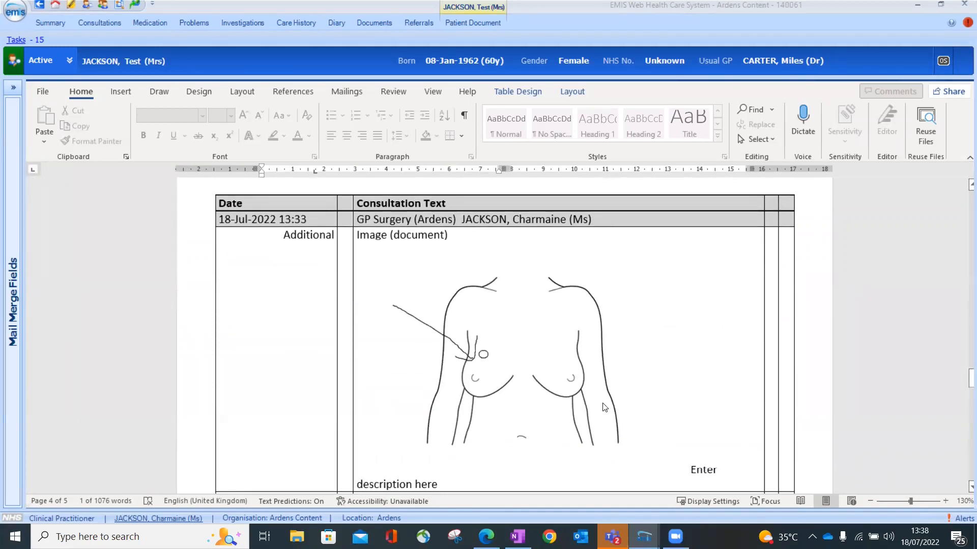
pyautogui.scroll(-9, 604, 406)
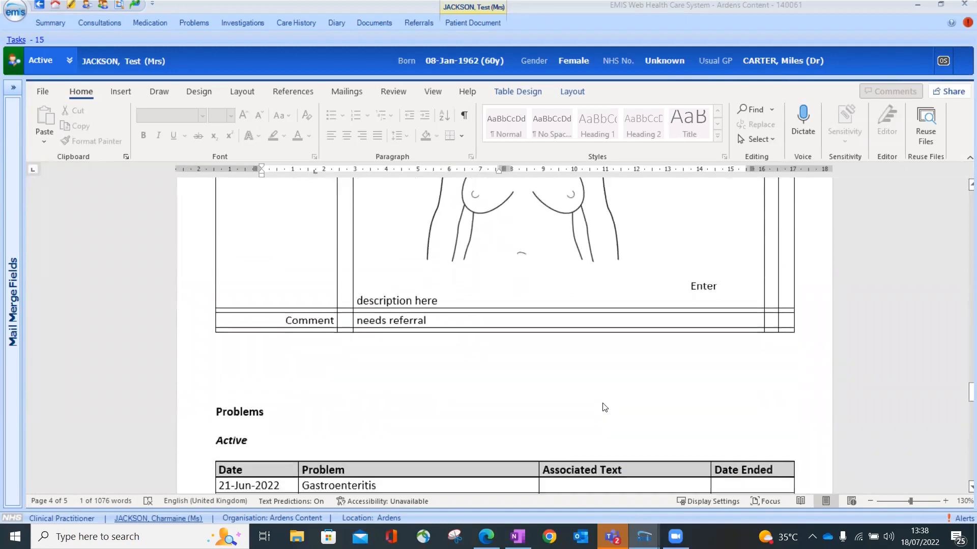
pyautogui.scroll(5, 401, 286)
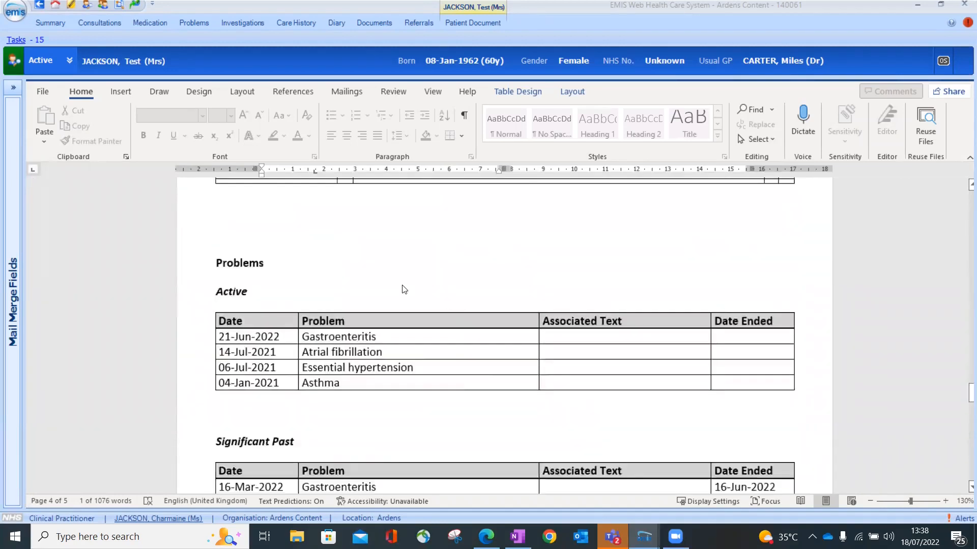
# - Save and close the completed referral letter
pyautogui.click(16, 90)
pyautogui.click(33, 125)
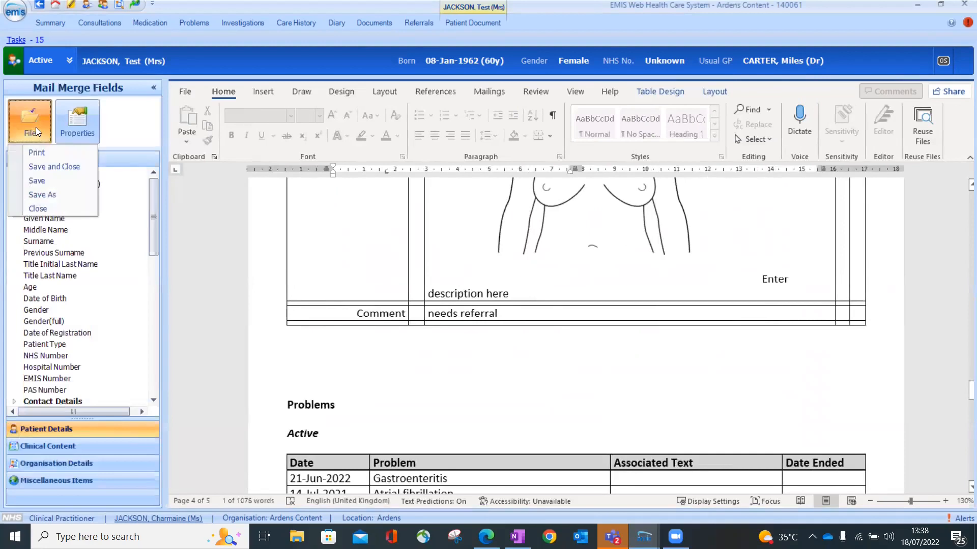
pyautogui.click(57, 168)
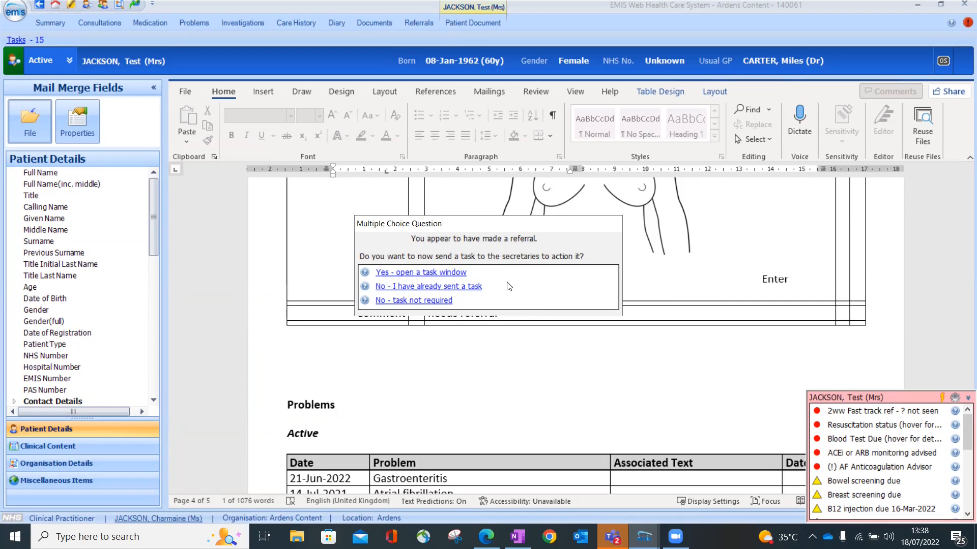
# - Open a task window for the secretaries, cancel the new task, and answer the referral question with "No - task not required"
pyautogui.click(457, 274)
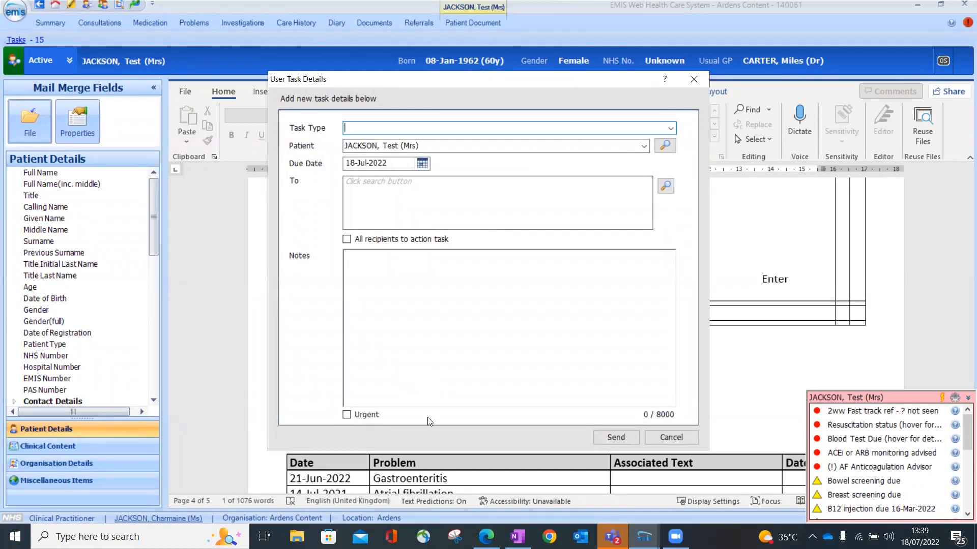
pyautogui.click(671, 437)
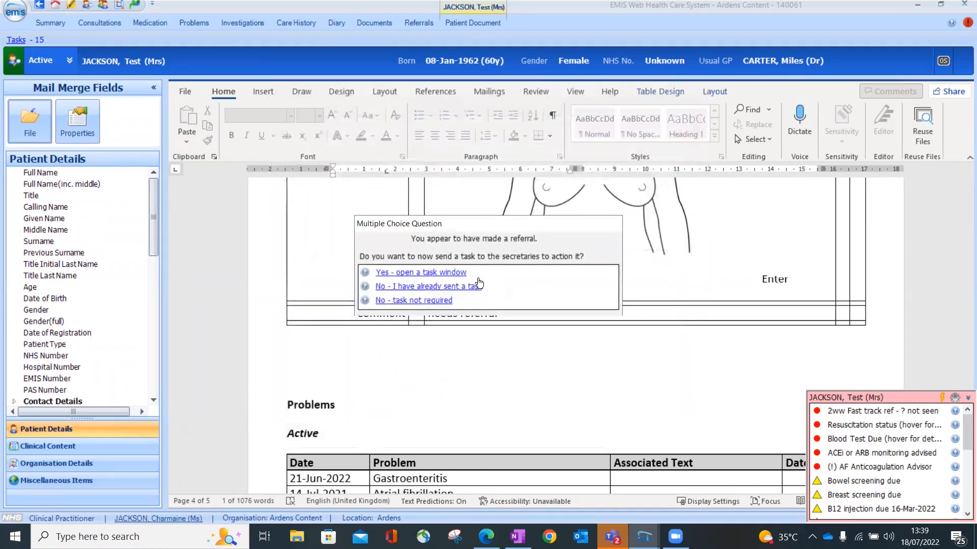
pyautogui.click(433, 300)
pyautogui.click(40, 131)
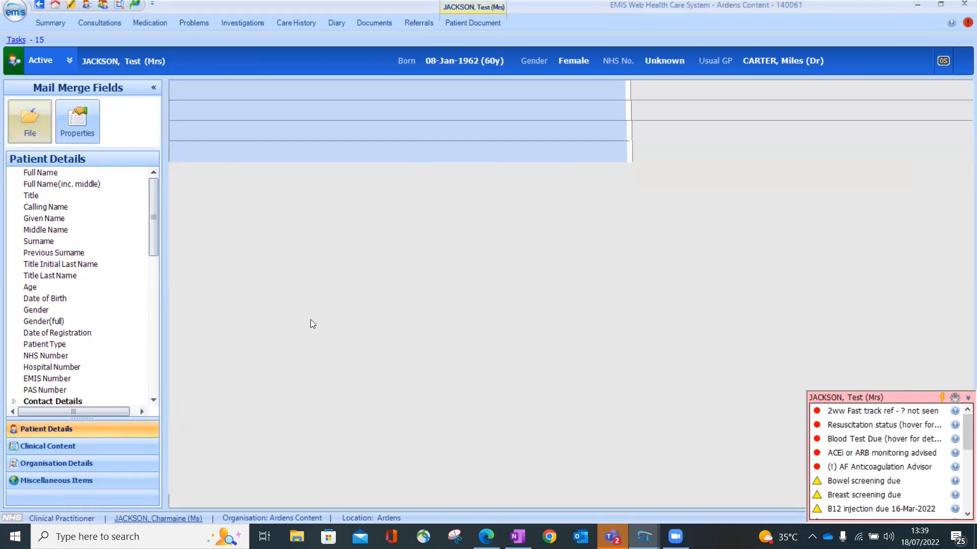